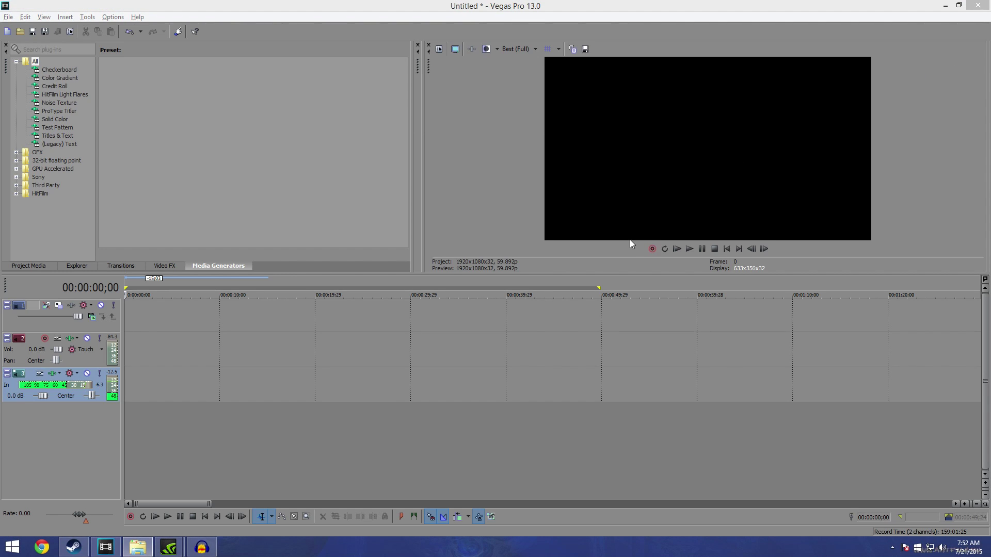
Drag the gameplay recording onto the empty Untitled project's timeline.
click(494, 166)
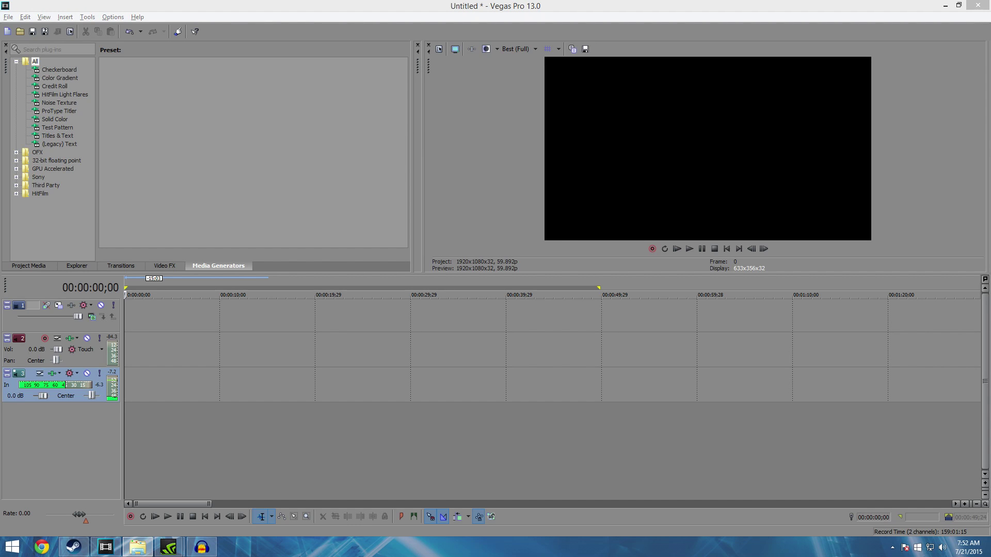
drag(111, 371, 126, 315)
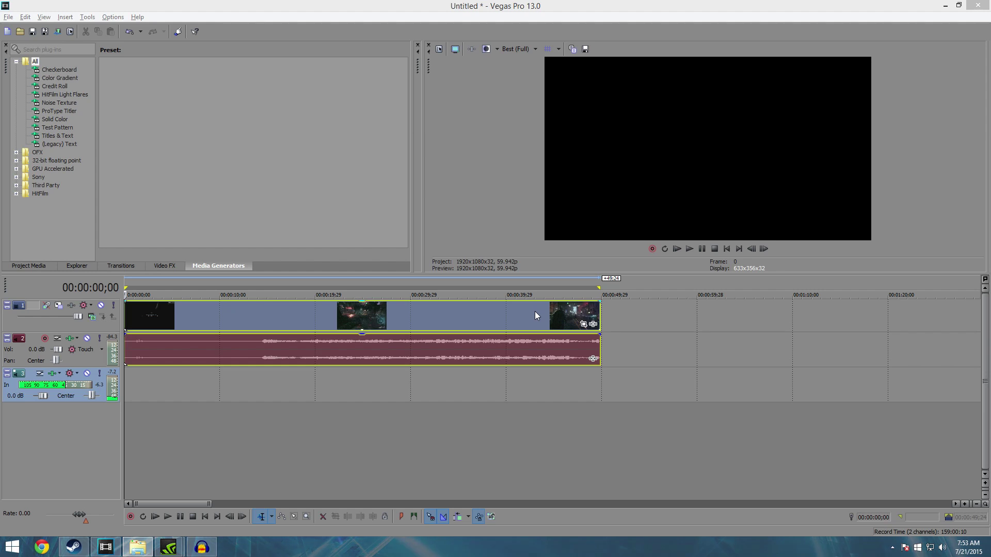
Preview the clip at about 36 seconds, return to the project start, and deselect the events.
click(475, 318)
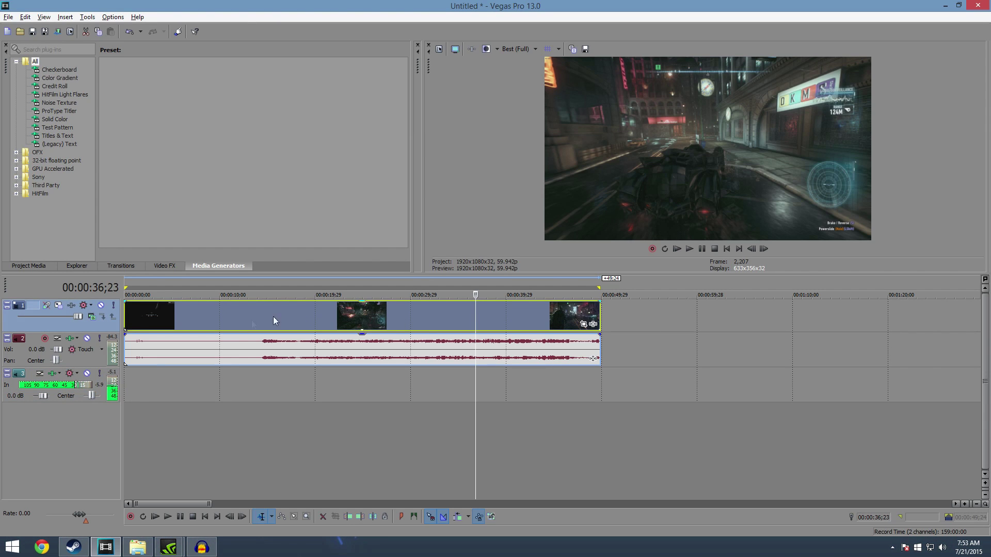
click(205, 517)
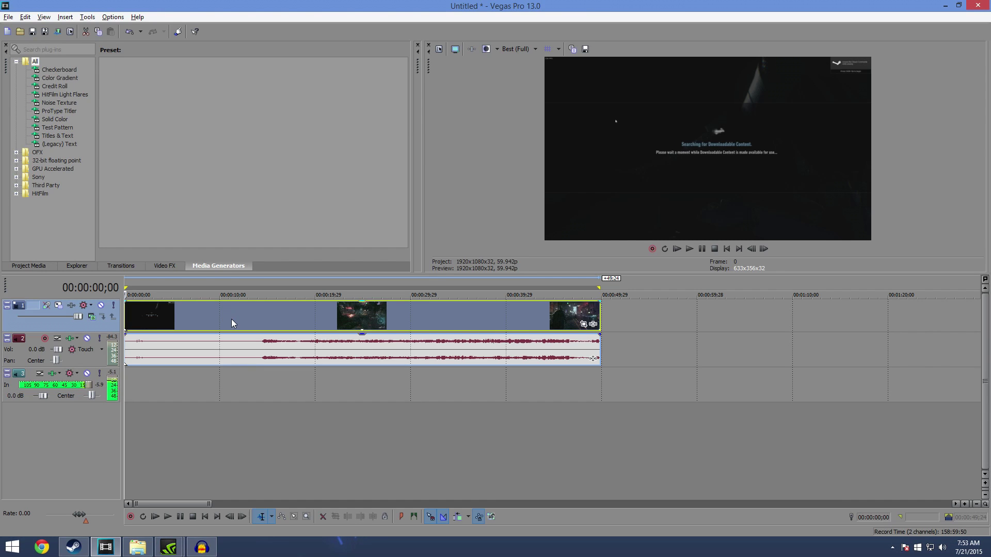
click(256, 408)
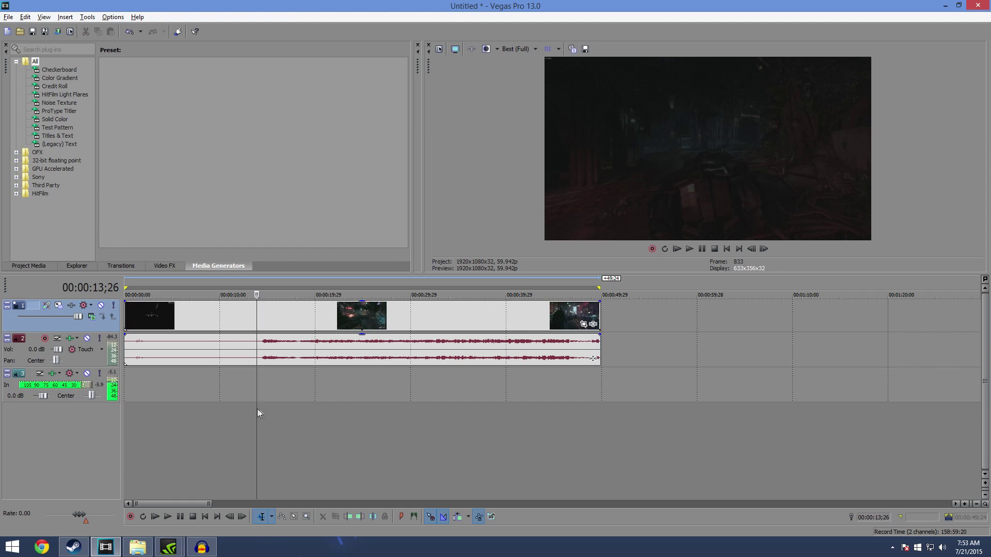
Set the gameplay video event's properties to Disable resample and reopen them to verify.
click(298, 315)
right_click(317, 319)
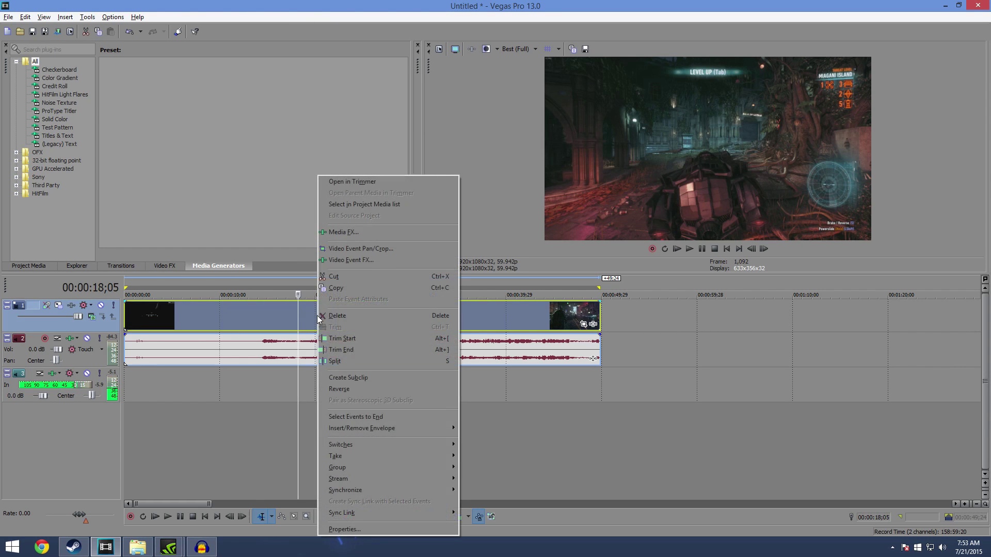
click(367, 528)
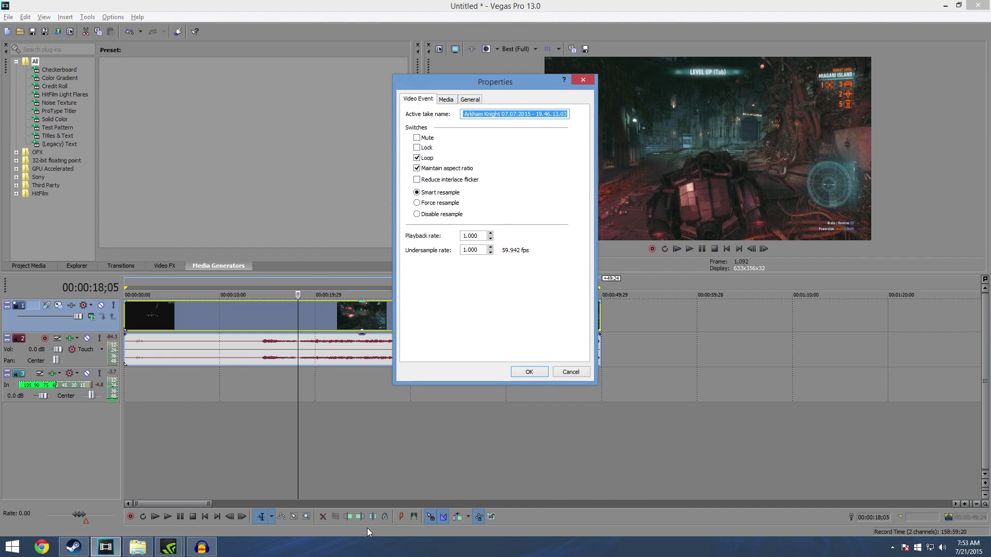
click(449, 214)
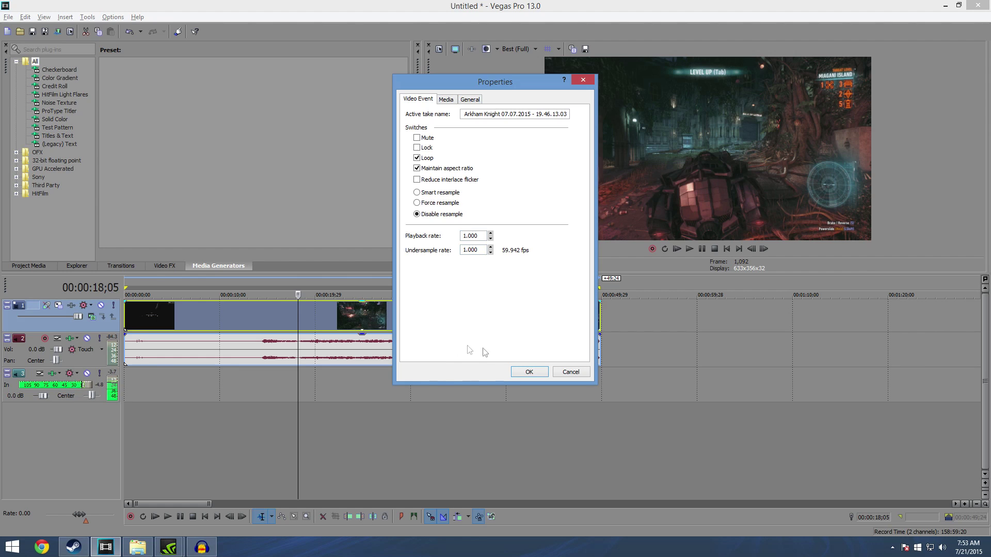
click(529, 372)
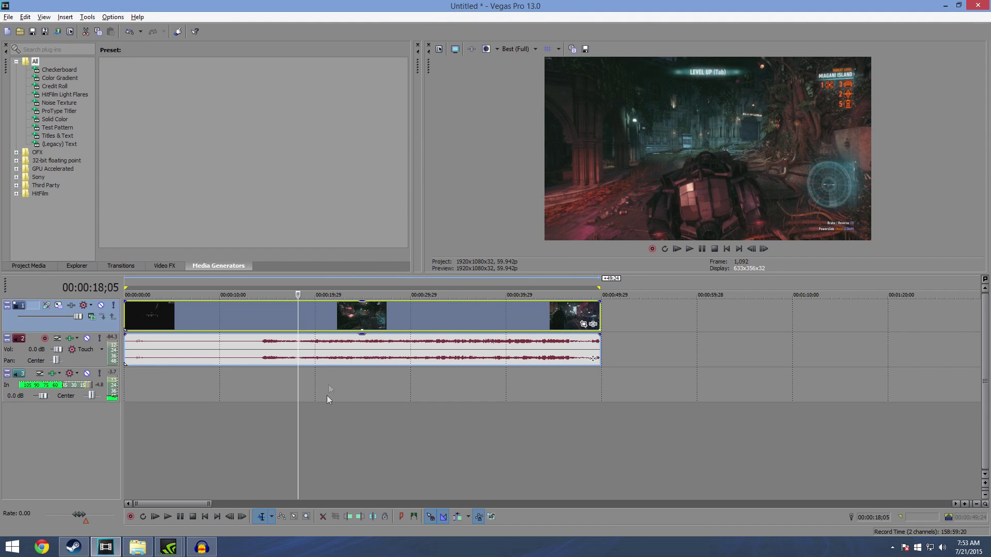
right_click(371, 312)
click(409, 527)
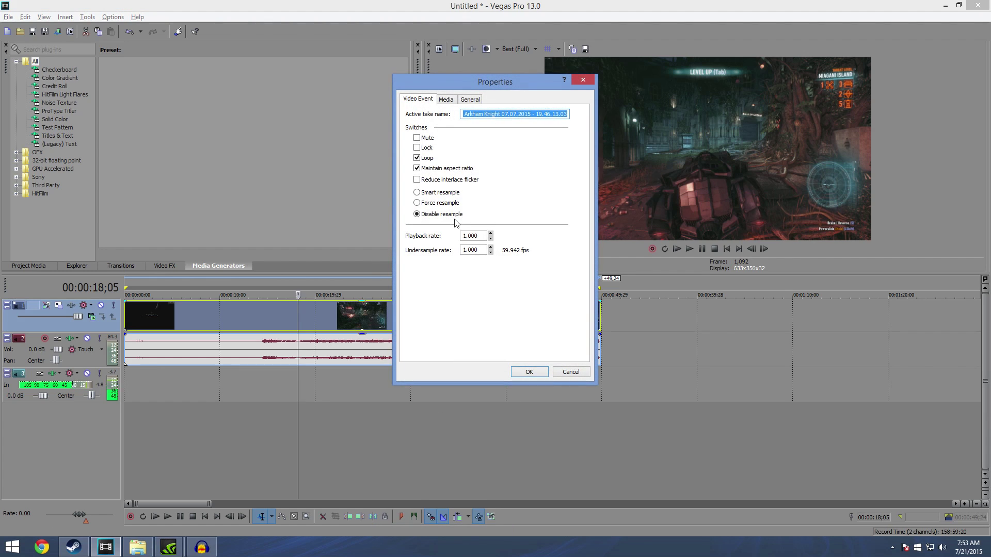
click(529, 369)
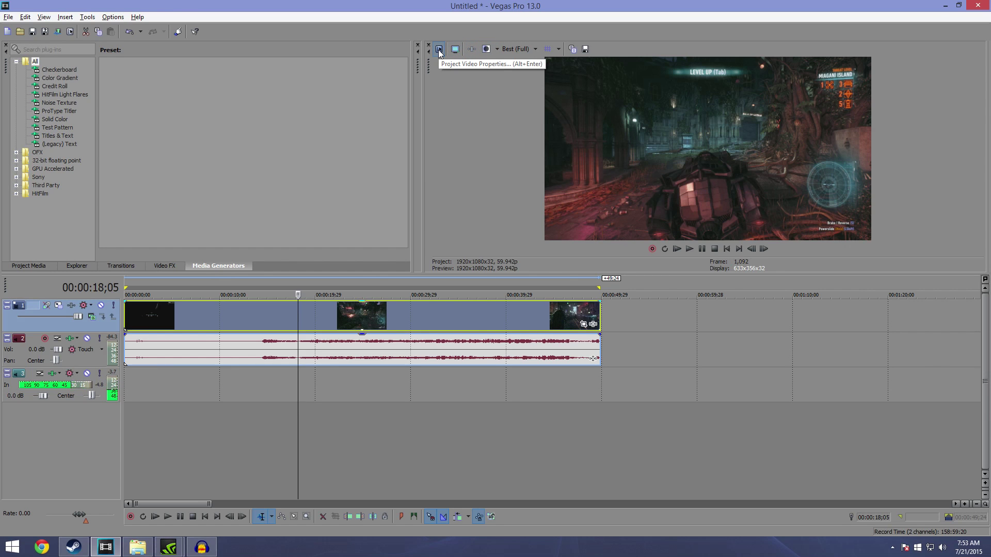
Review the project video settings (1920x1080, 59.940 fps progressive, Good quality, Blend fields) and accept them.
click(438, 49)
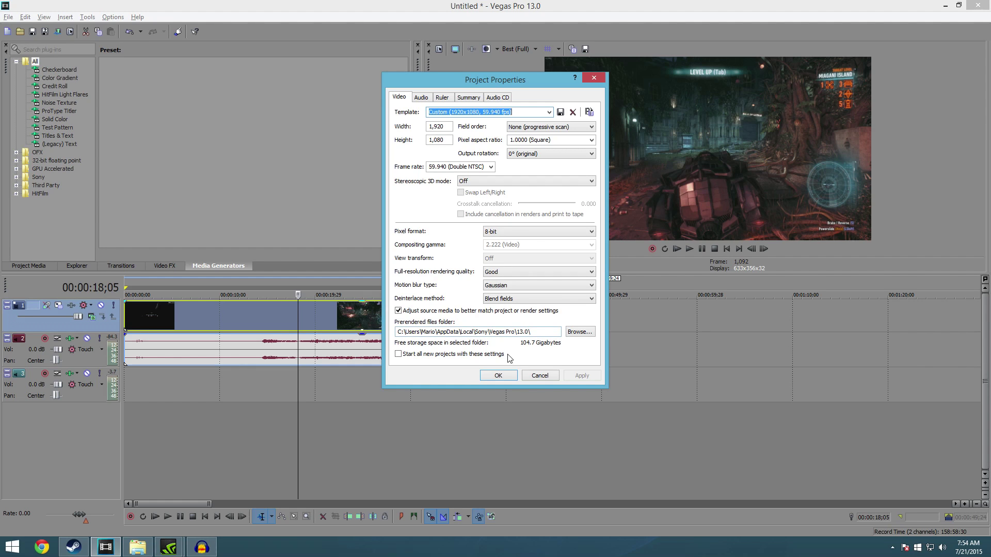
click(508, 377)
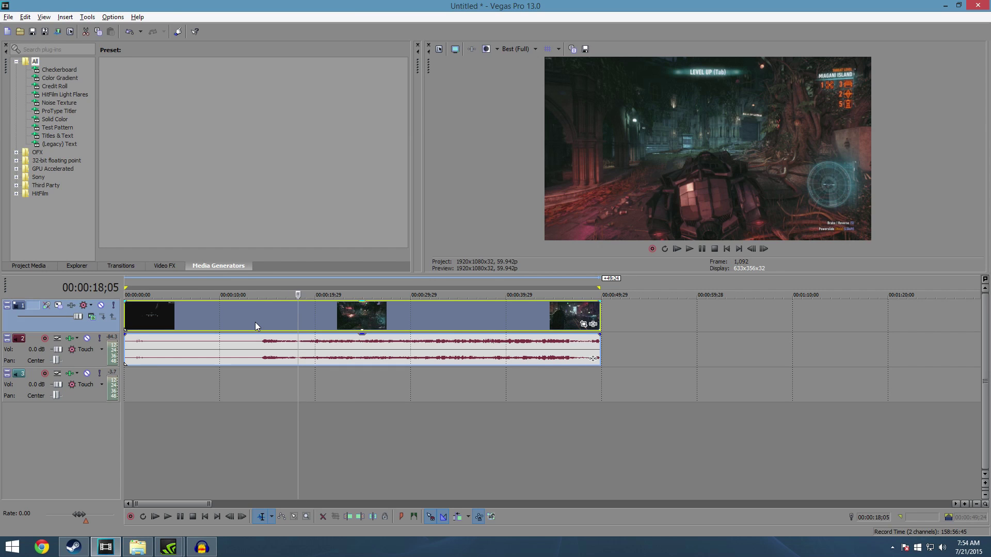
Make the whole gameplay event, 00:00:00;00 to 00:00:49;24, the time selection and show the File menu.
click(255, 322)
double_click(254, 322)
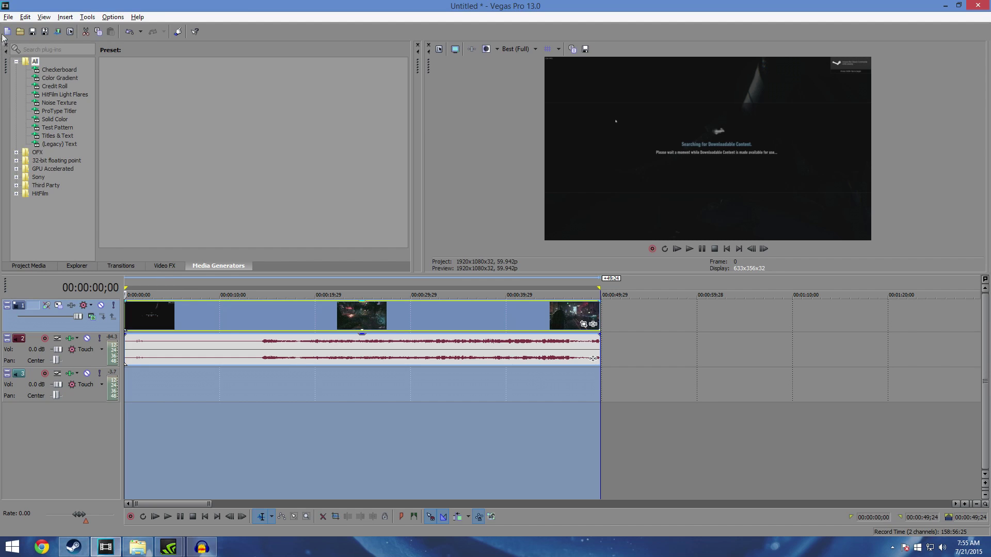
click(8, 17)
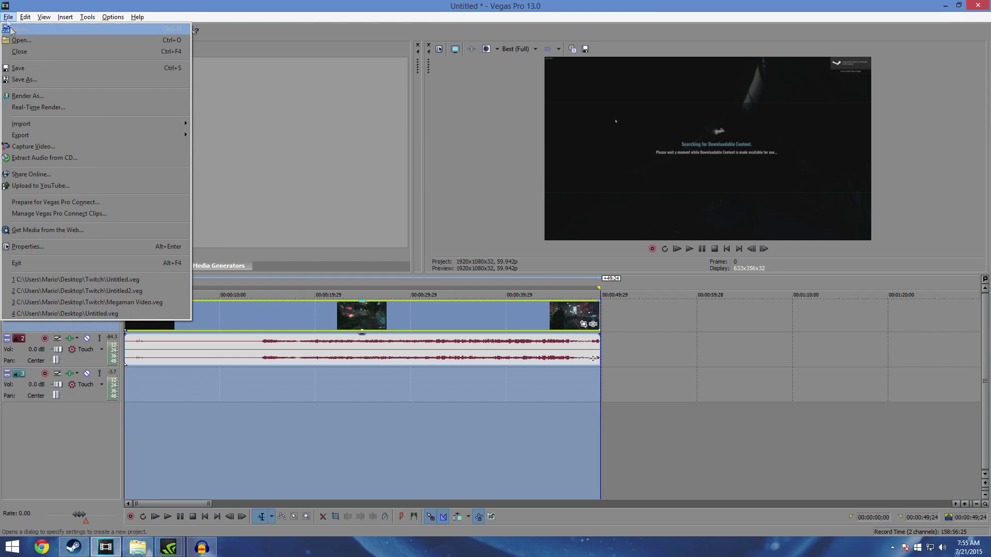
Open Render As with output Untitled.mp4 and expand the Sony AVC/MVC format.
click(39, 97)
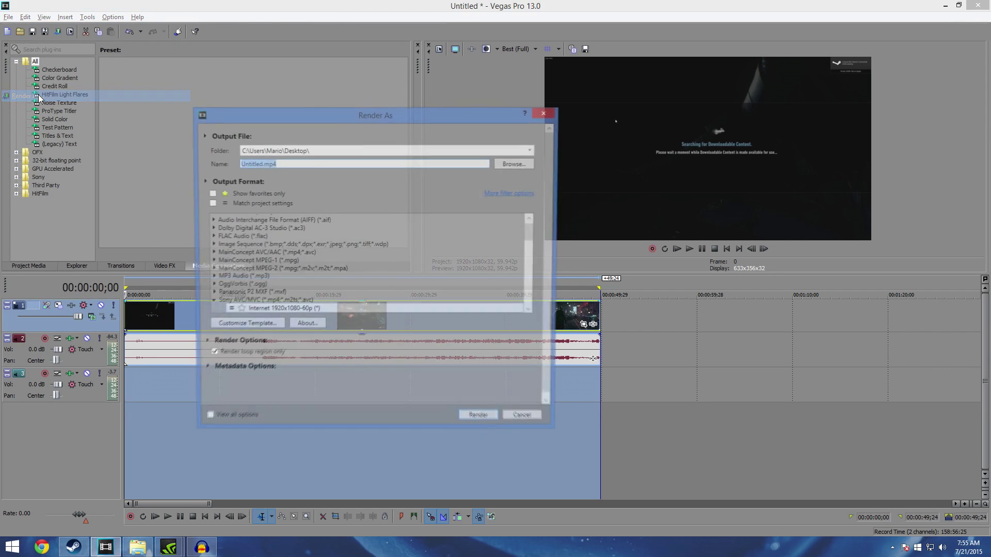
click(206, 190)
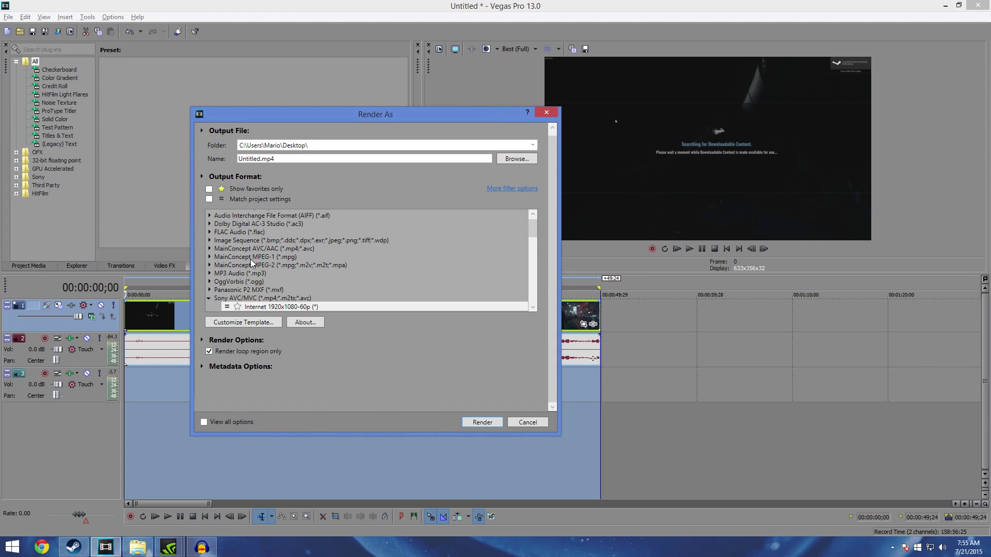
double_click(248, 298)
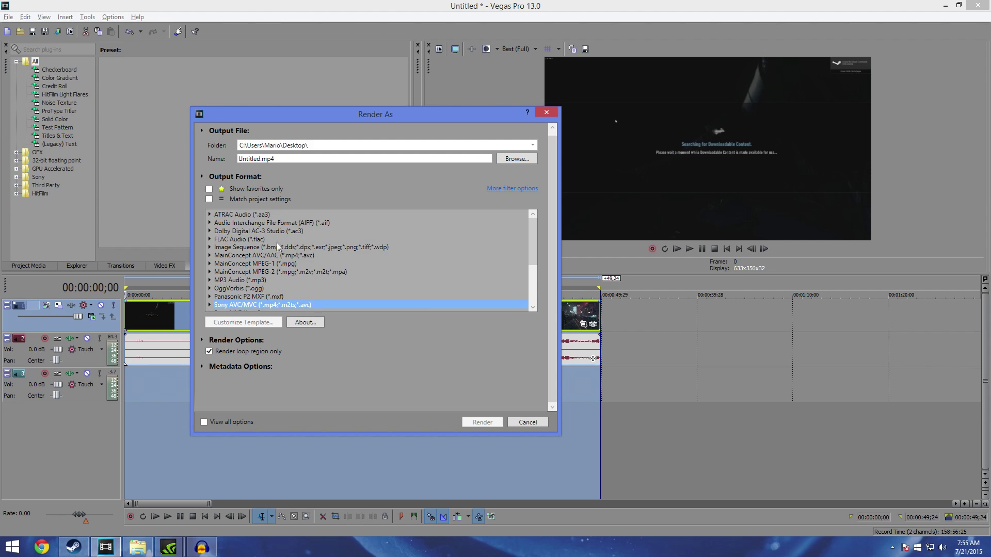
scroll(293, 223, down, 3)
scroll(293, 227, down, 1)
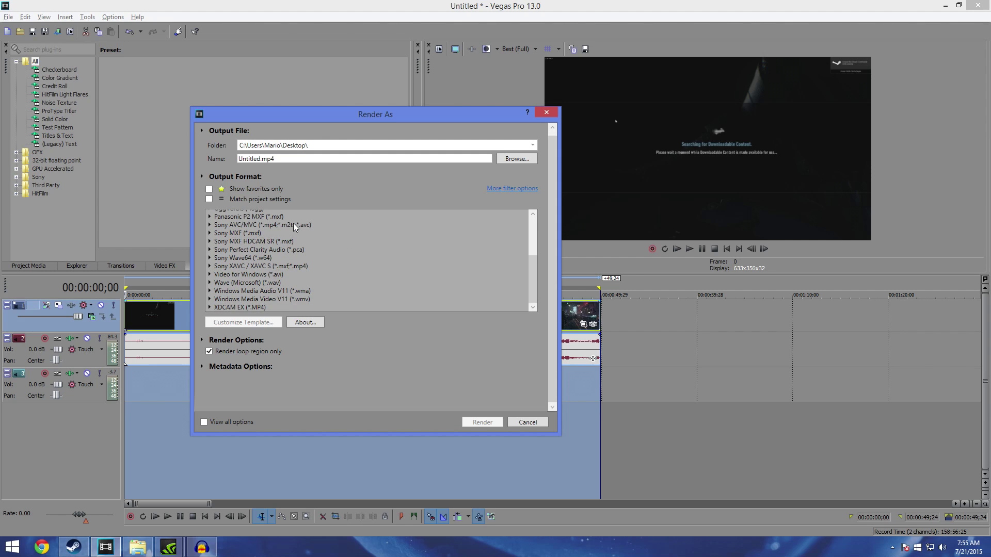
key(d)
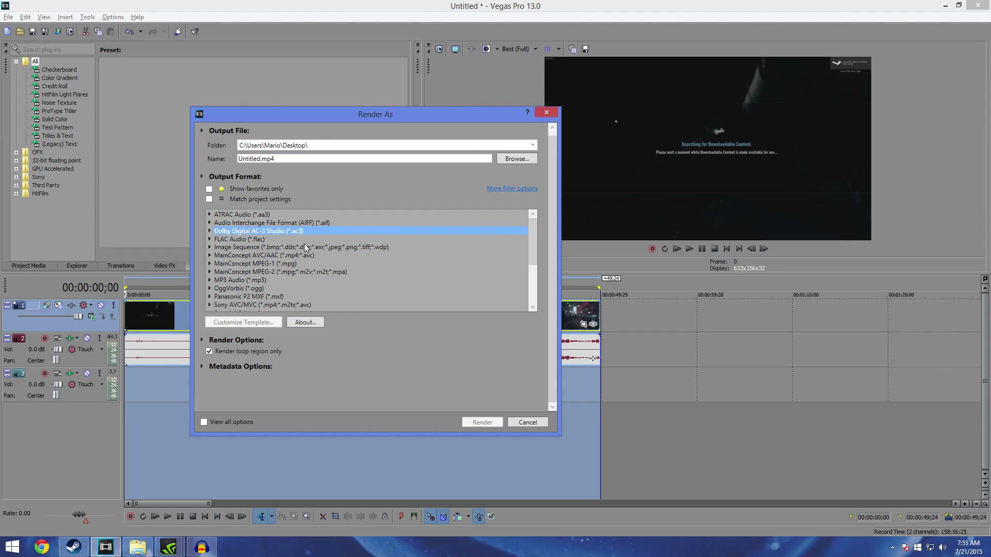
scroll(304, 245, down, 2)
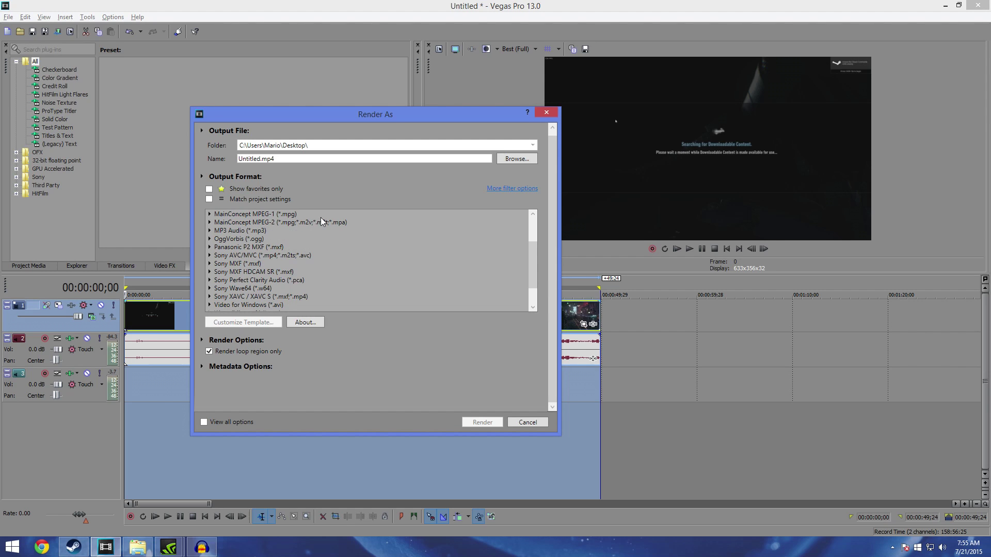
click(209, 256)
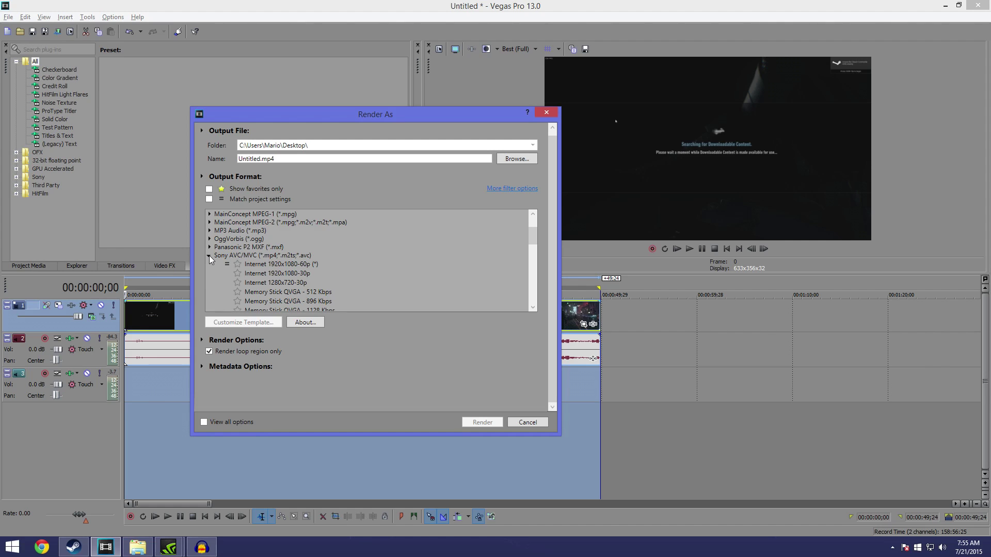
click(273, 255)
Choose the Internet 1920x1080-60p template from the Sony AVC/MVC list.
scroll(397, 255, down, 1)
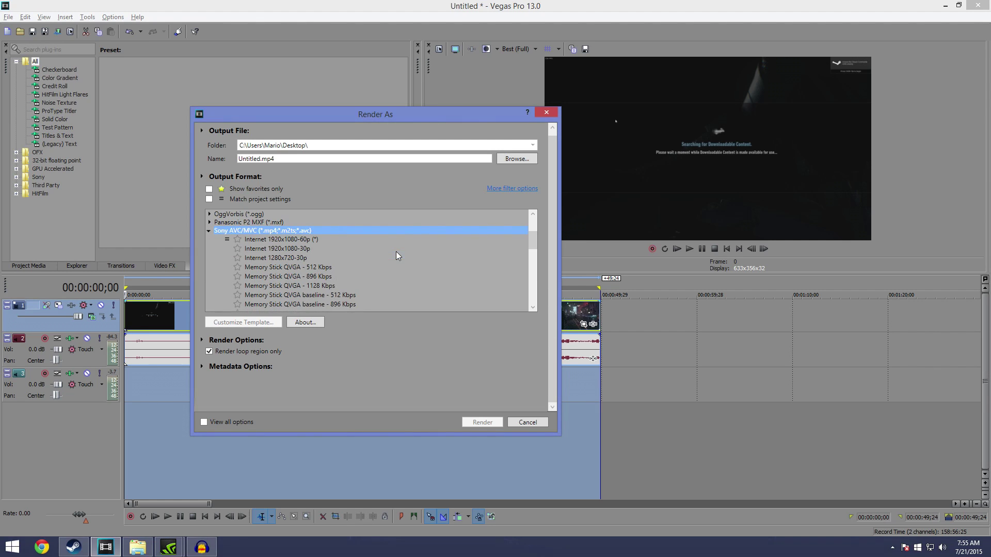
scroll(396, 255, down, 2)
scroll(395, 252, up, 2)
scroll(395, 252, down, 1)
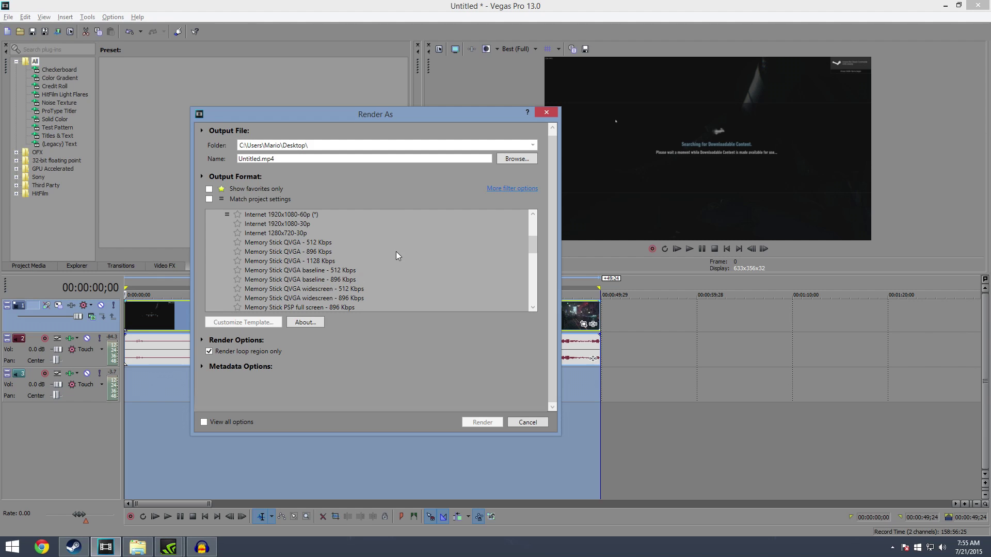
scroll(395, 252, up, 1)
scroll(395, 255, down, 1)
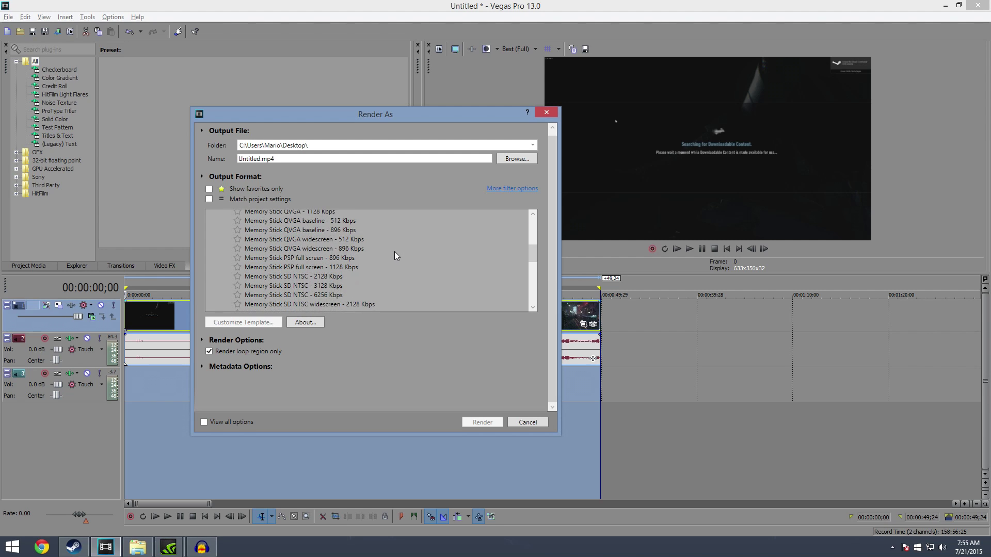
scroll(396, 255, down, 10)
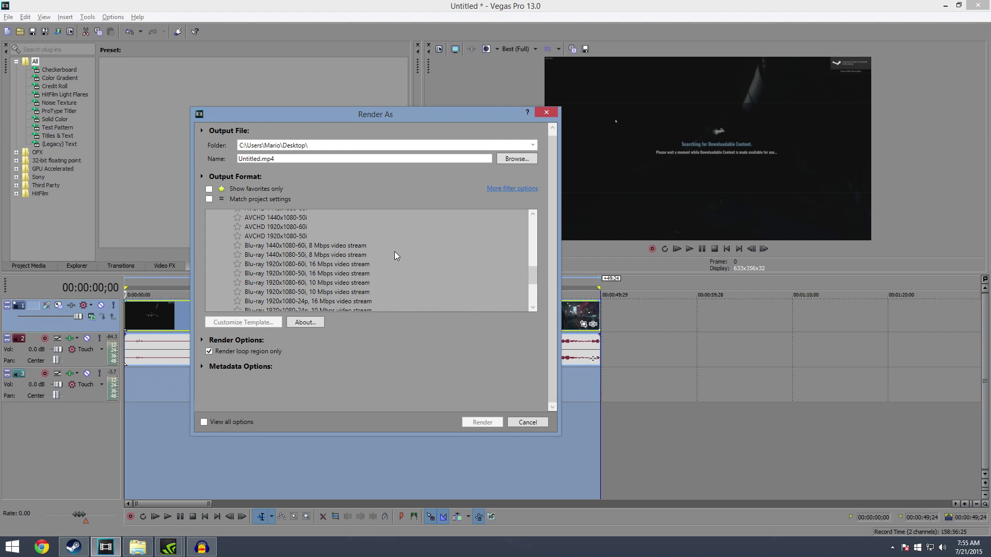
scroll(396, 256, up, 5)
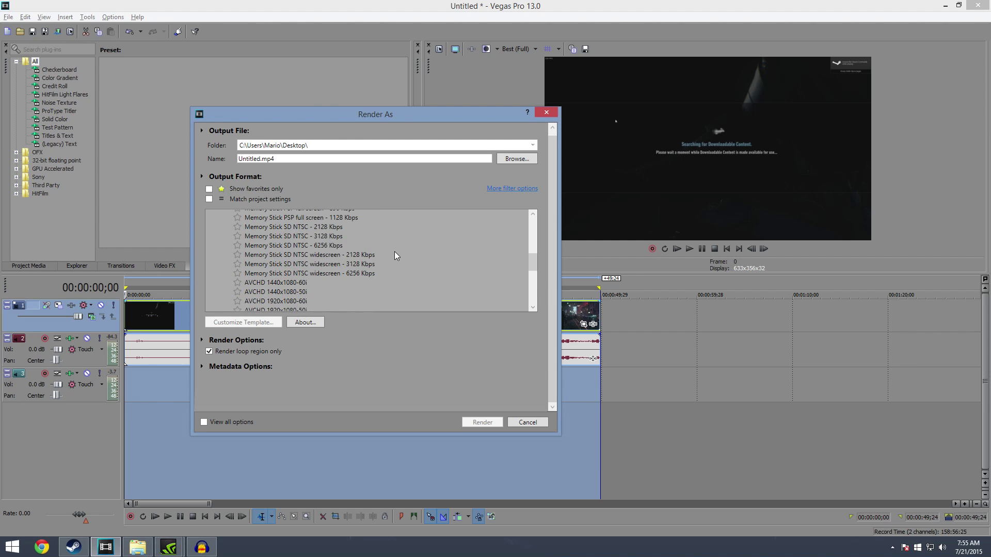
scroll(395, 255, up, 10)
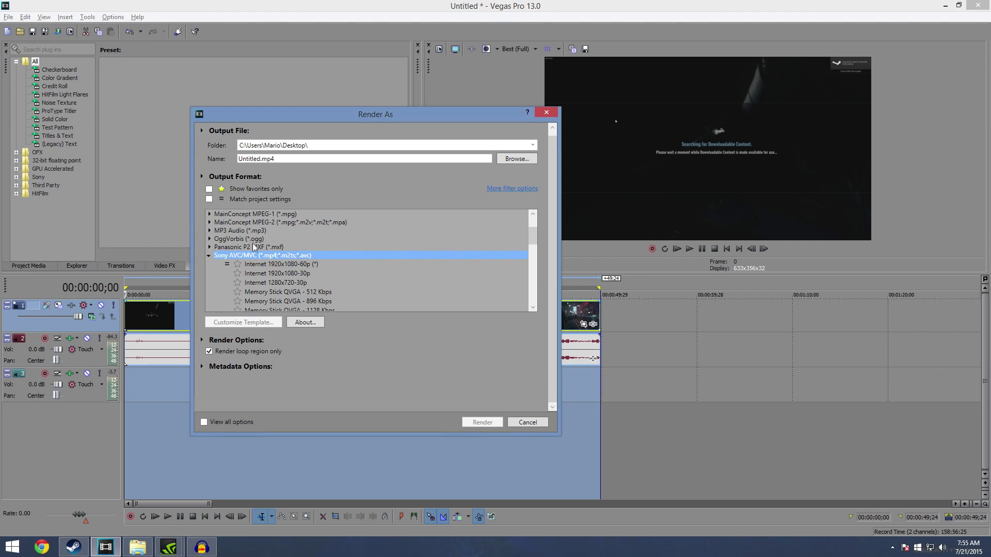
click(313, 264)
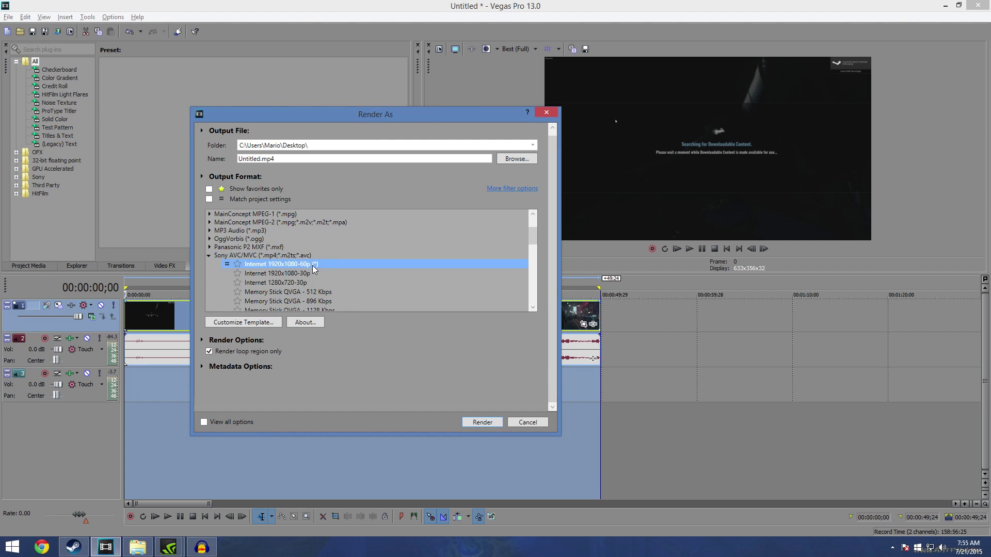
Open Customize Template for Internet 1920x1080-60p and inspect the bit rate presets, leaving 15,000,000 bps.
click(260, 325)
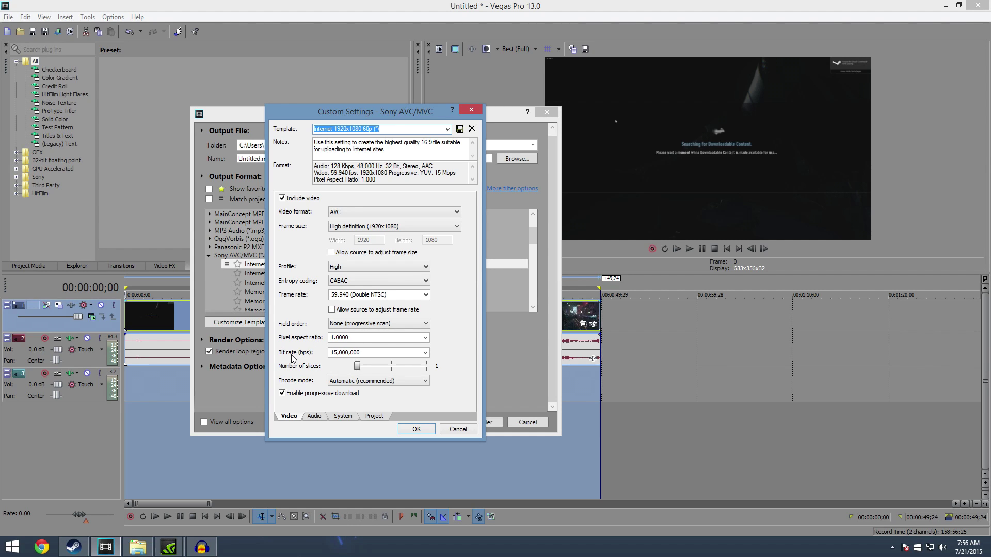
click(424, 353)
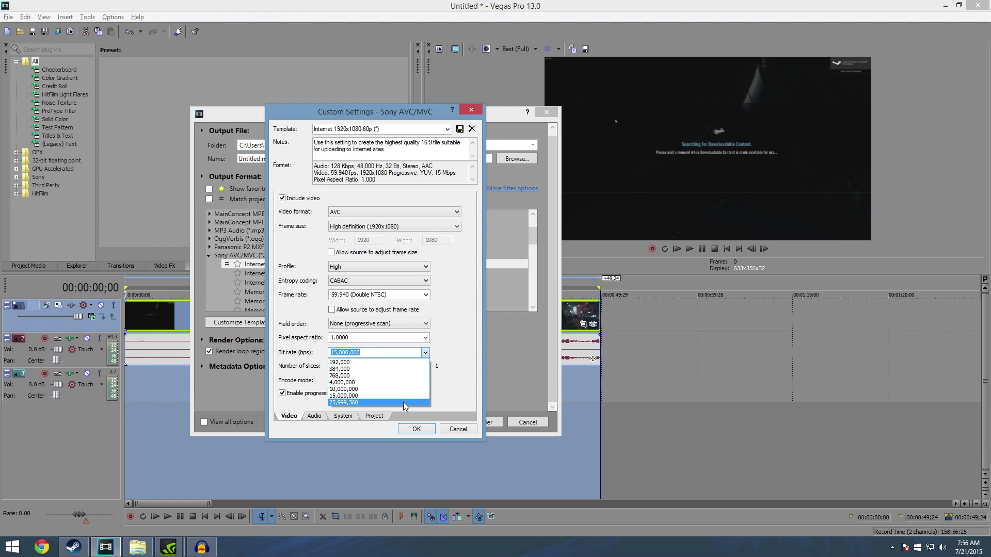
click(293, 344)
click(425, 353)
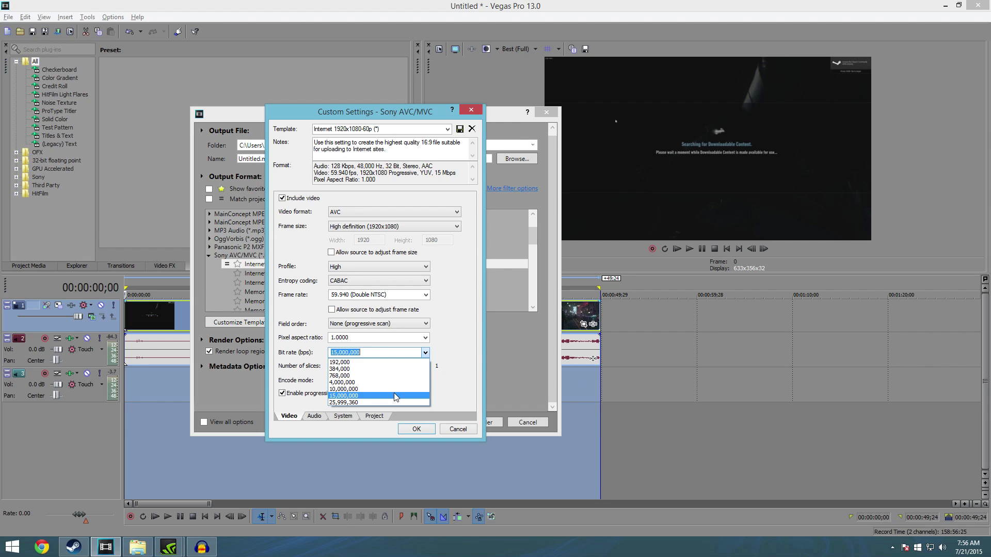
click(314, 345)
Change the template's video bit rate from 15,000,000 to 18,000,000 bps.
click(345, 353)
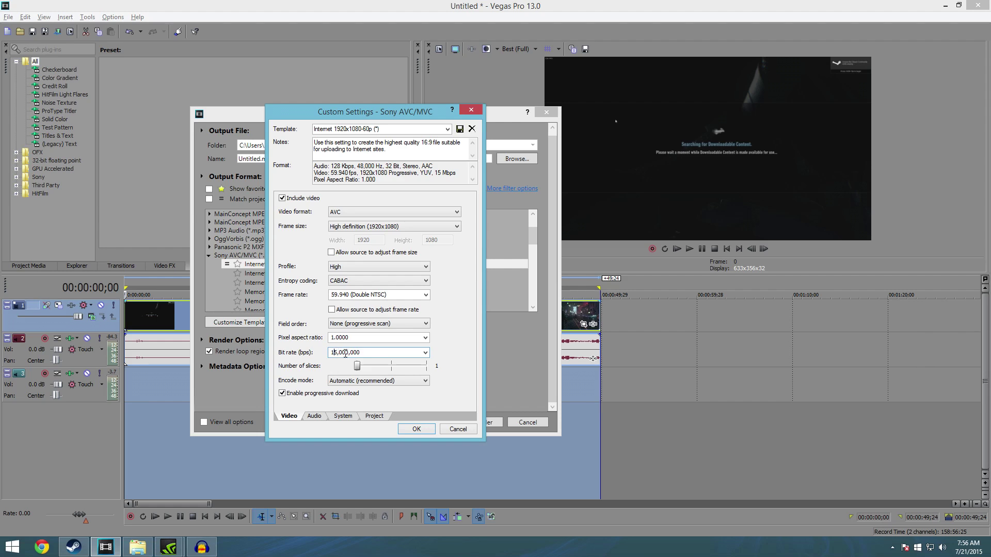
key(BackSpace)
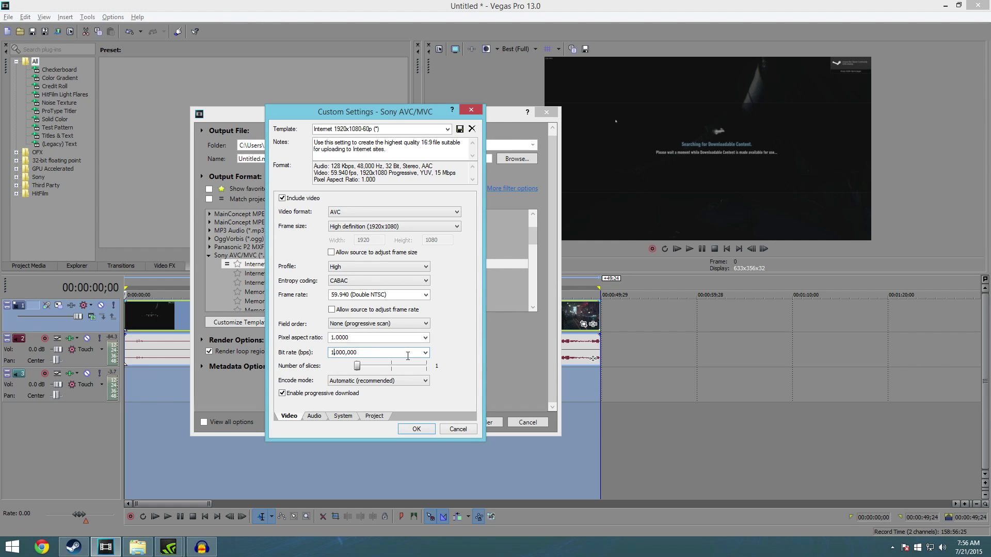
text(8)
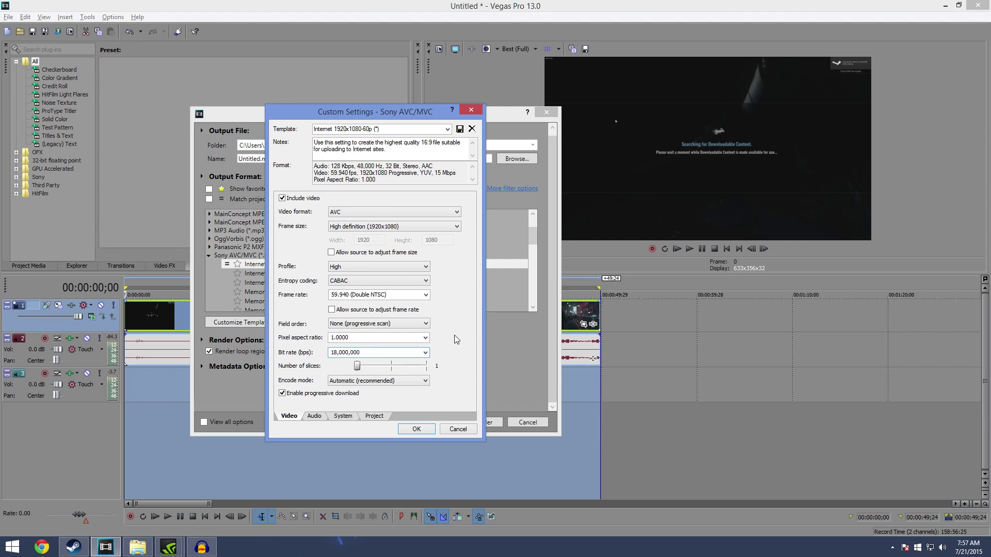
click(425, 353)
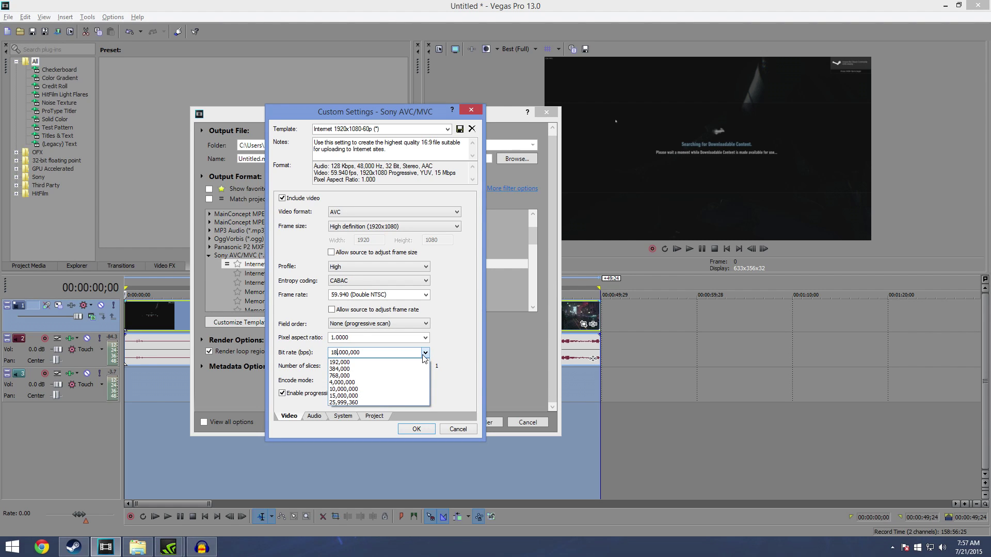
click(449, 355)
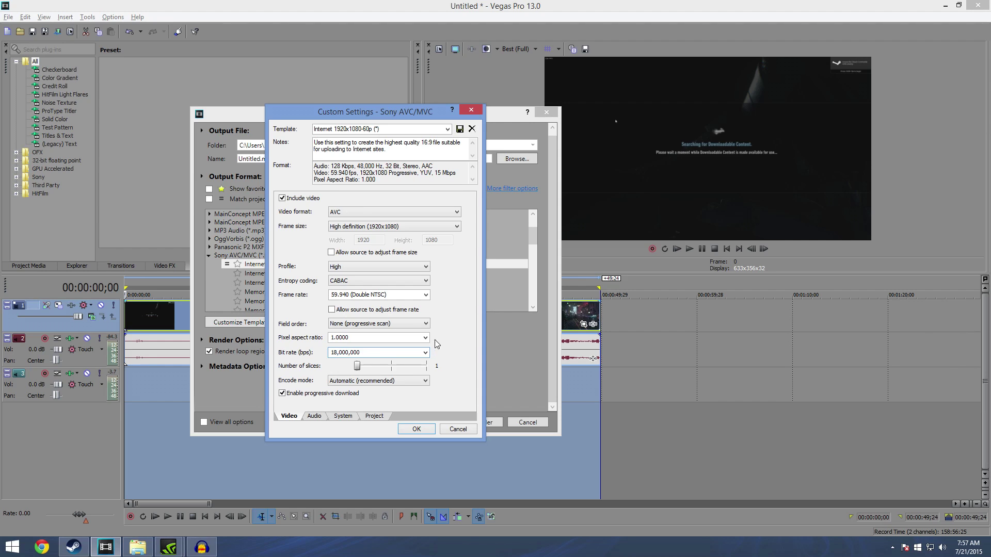
click(425, 353)
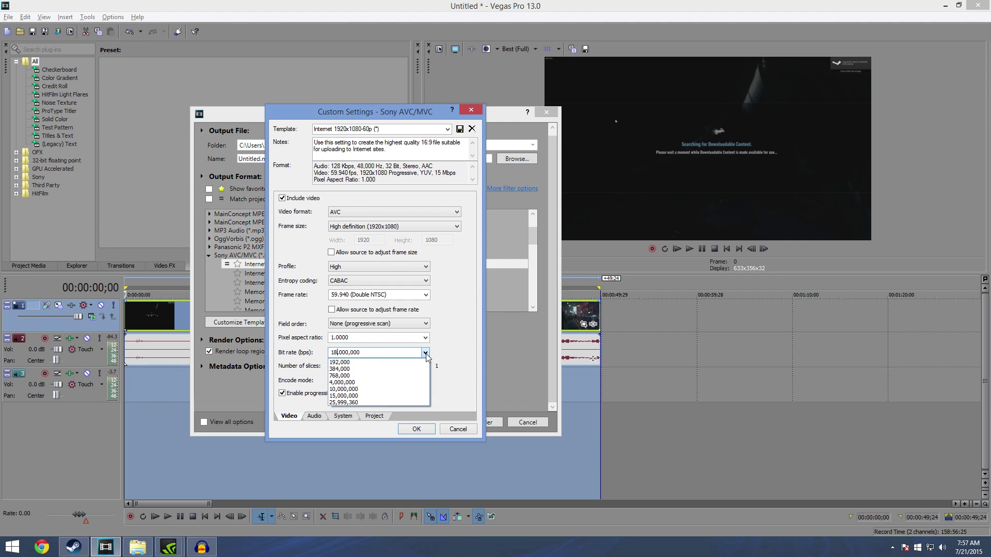
click(439, 356)
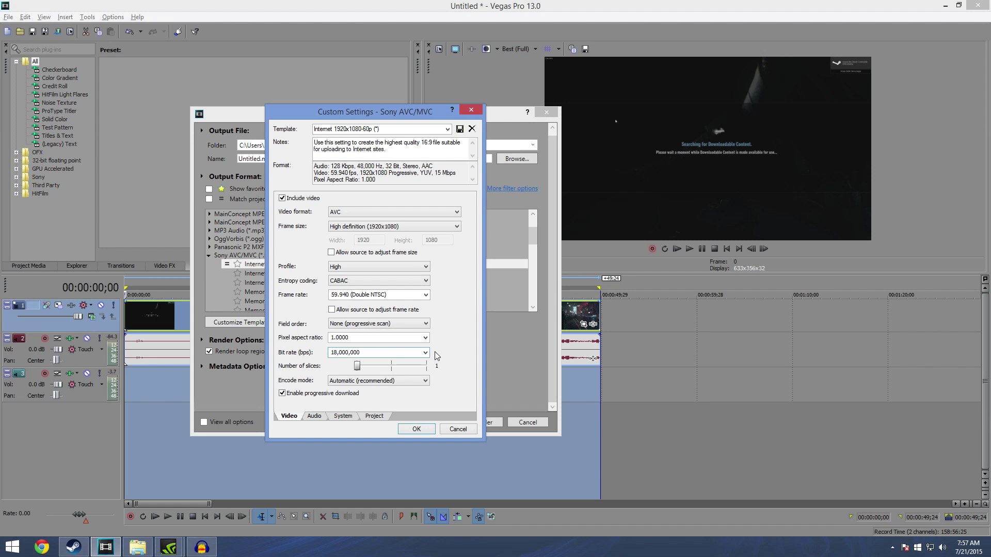
Review encode mode and the Audio, System, Project tabs, close Custom Settings, and show favorites only.
click(367, 381)
click(366, 382)
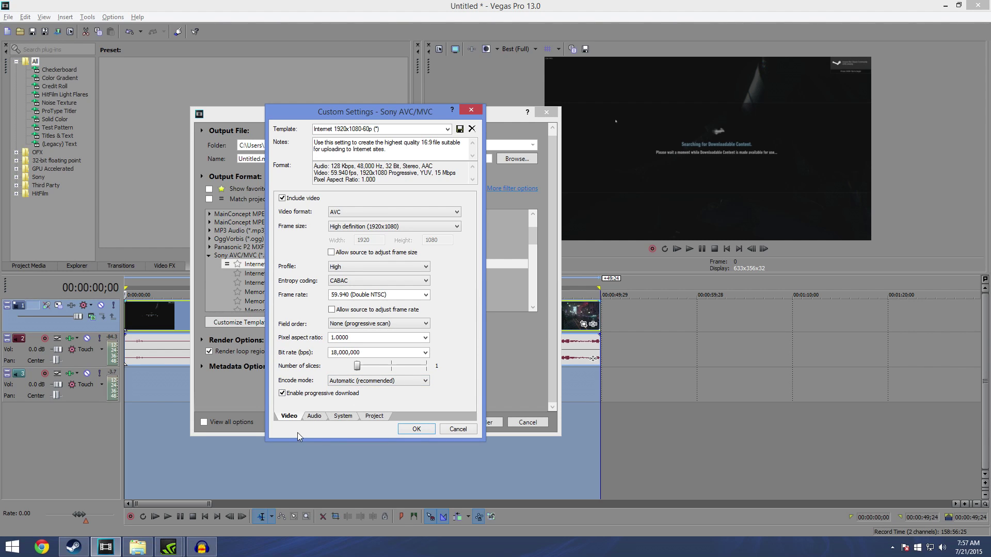
click(313, 417)
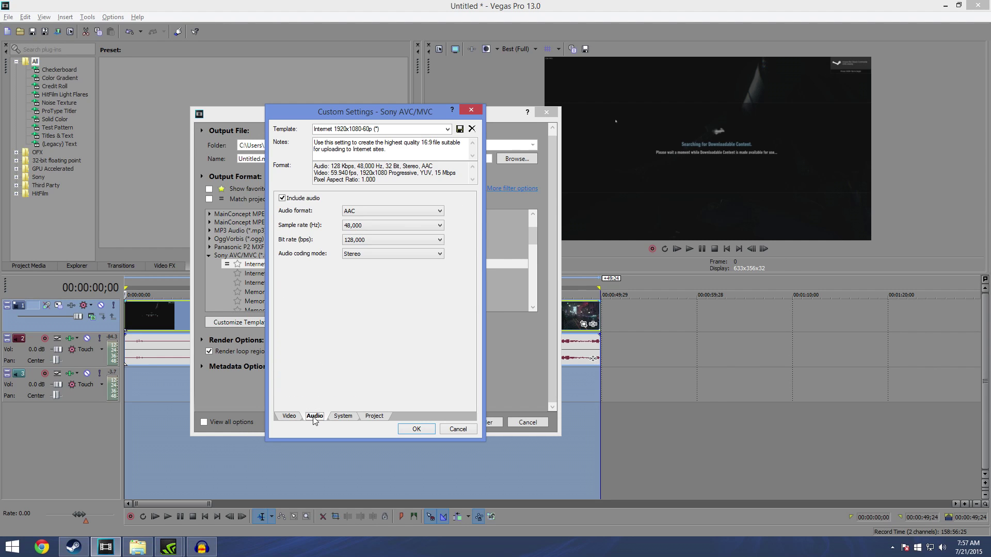
click(343, 417)
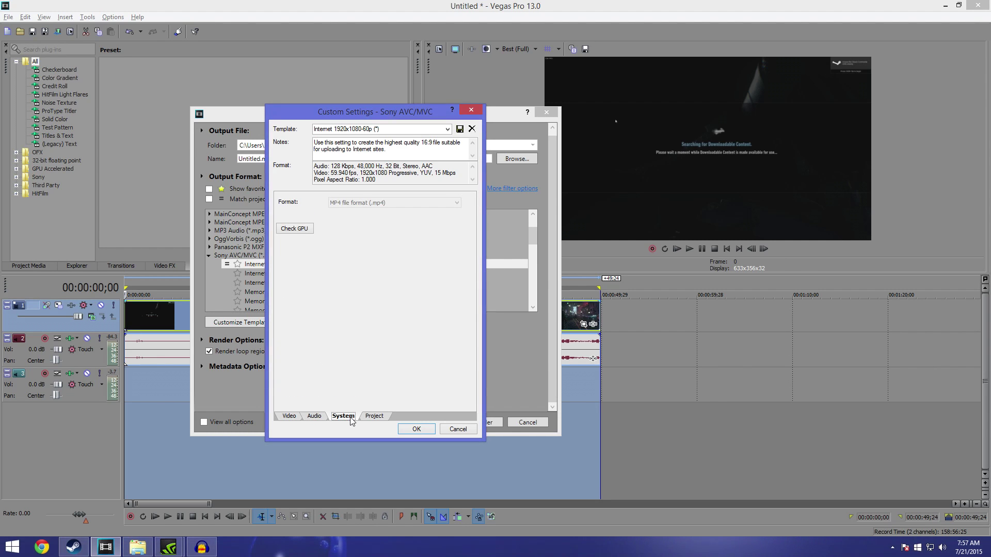
click(381, 417)
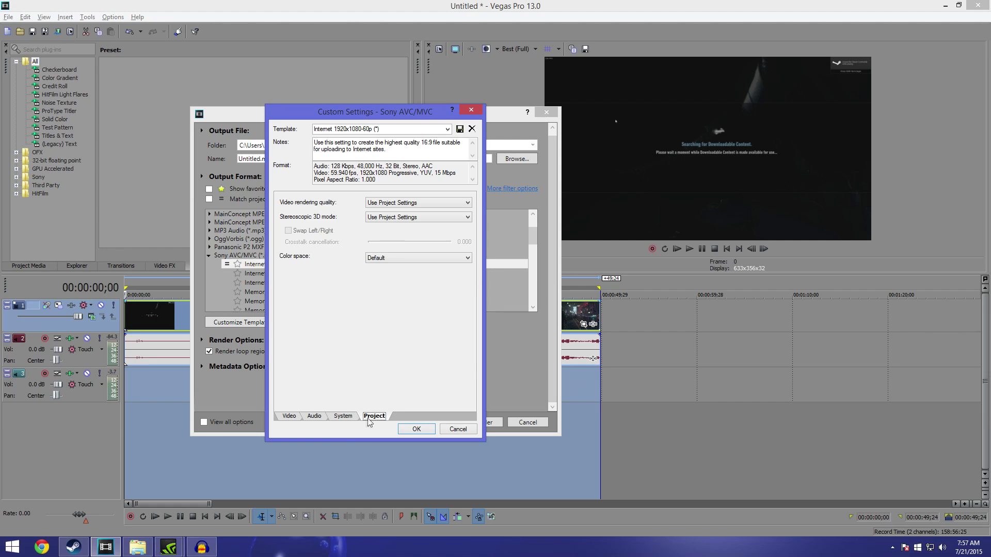
click(296, 418)
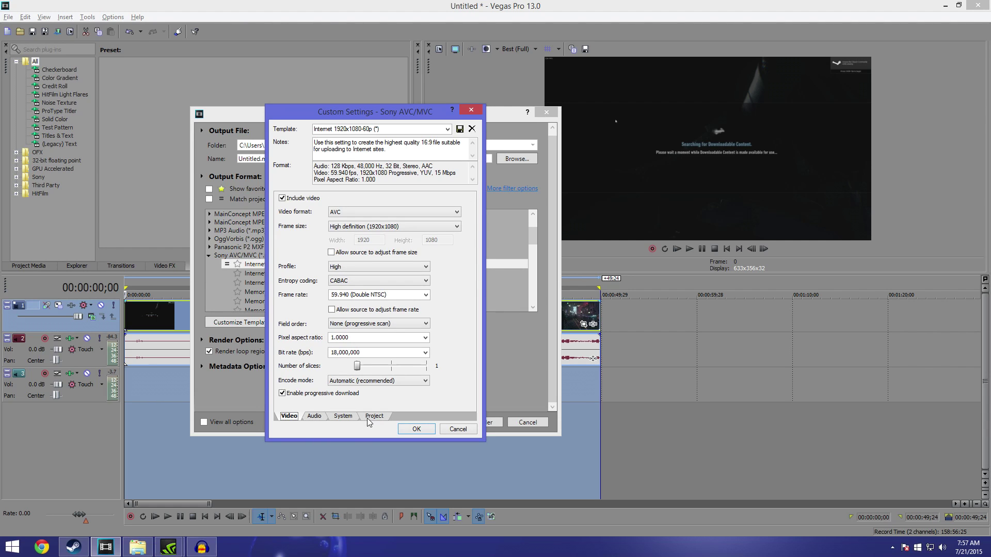
click(361, 129)
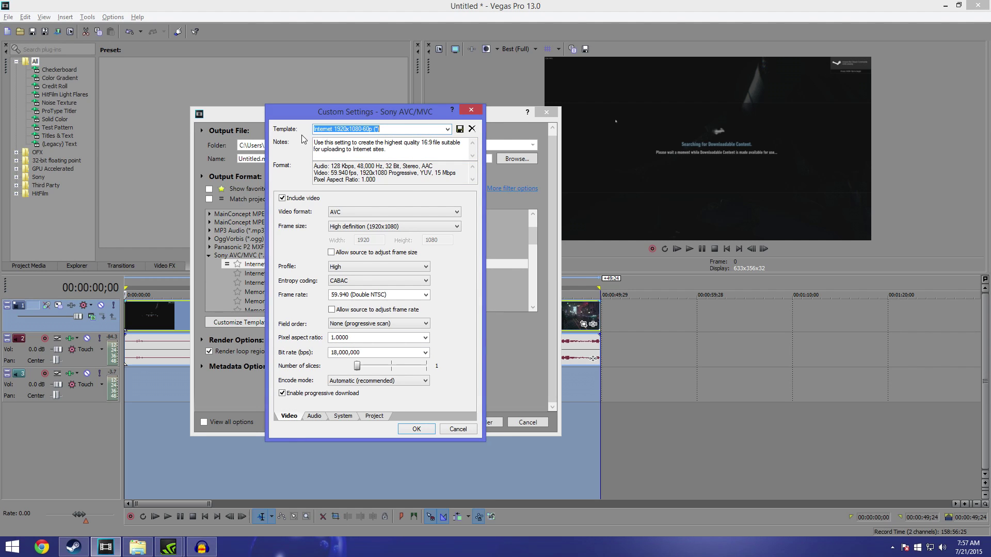
click(471, 109)
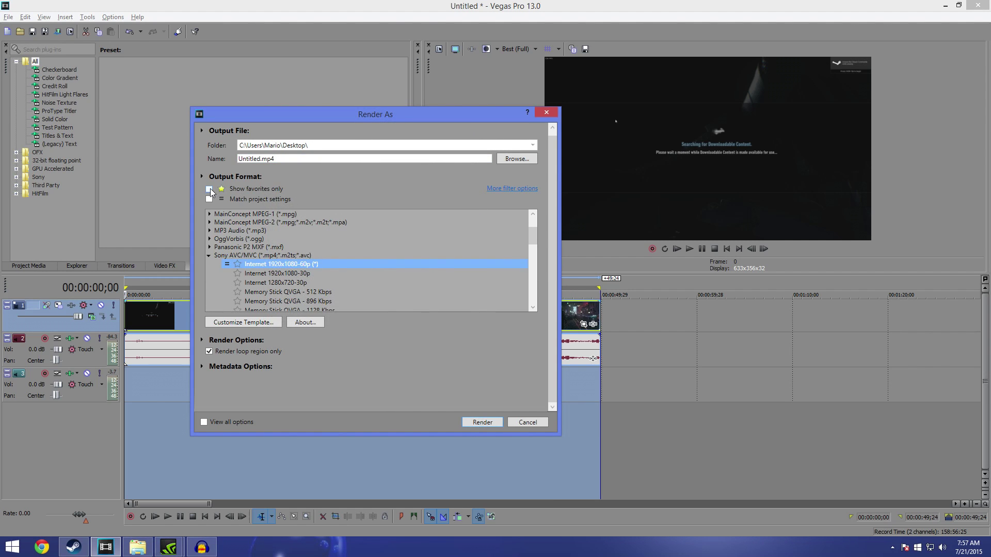
click(210, 190)
Select the Time Is Money template and confirm its 18,000,000 bps settings.
click(265, 270)
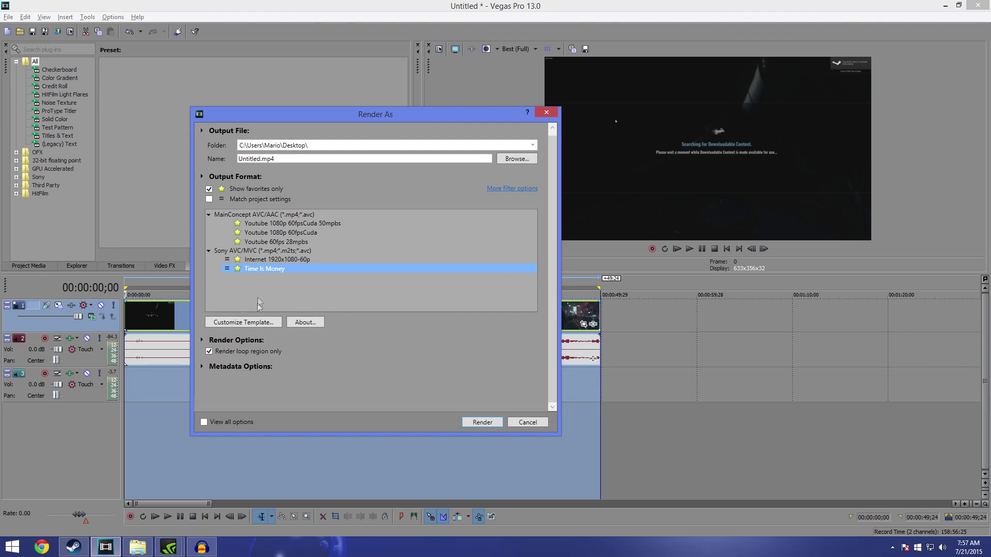
click(254, 322)
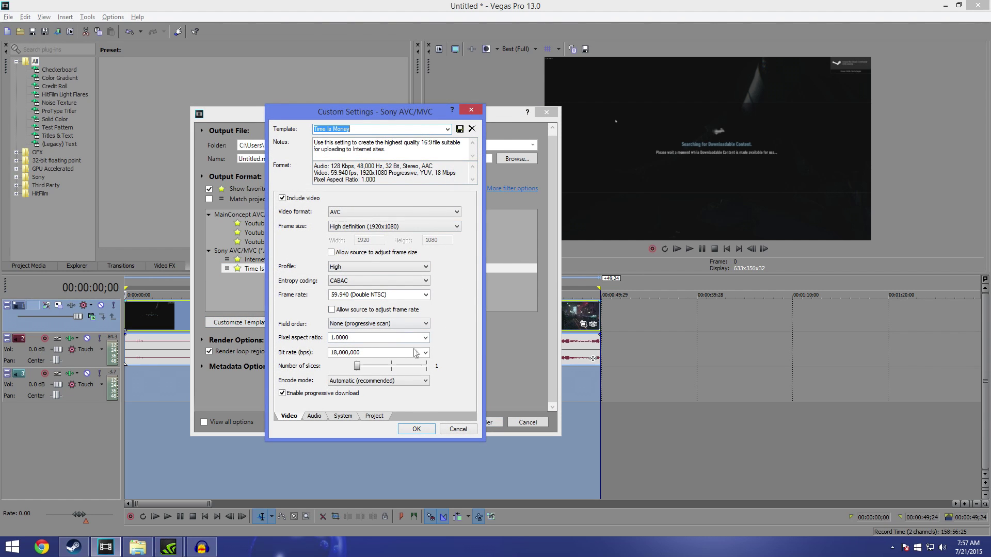
click(465, 431)
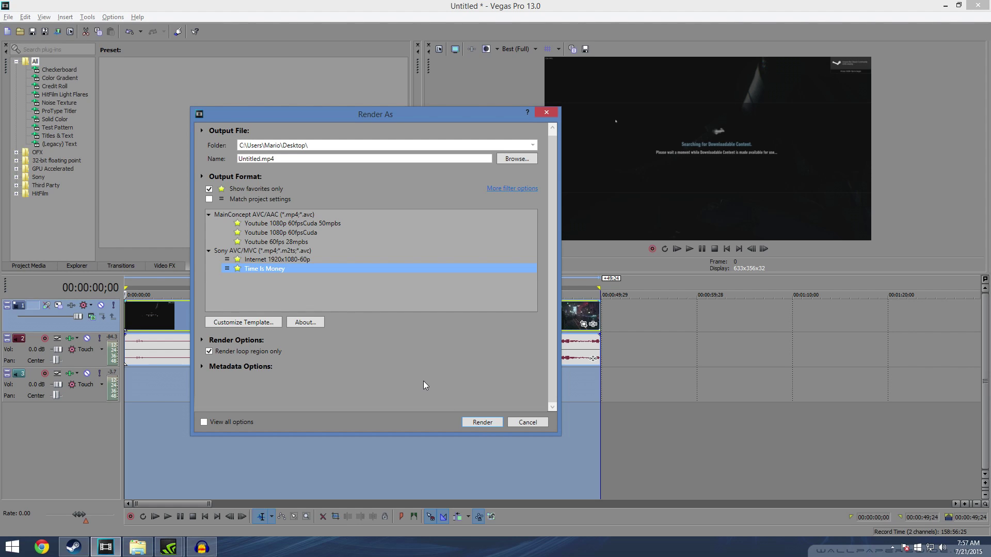
click(533, 423)
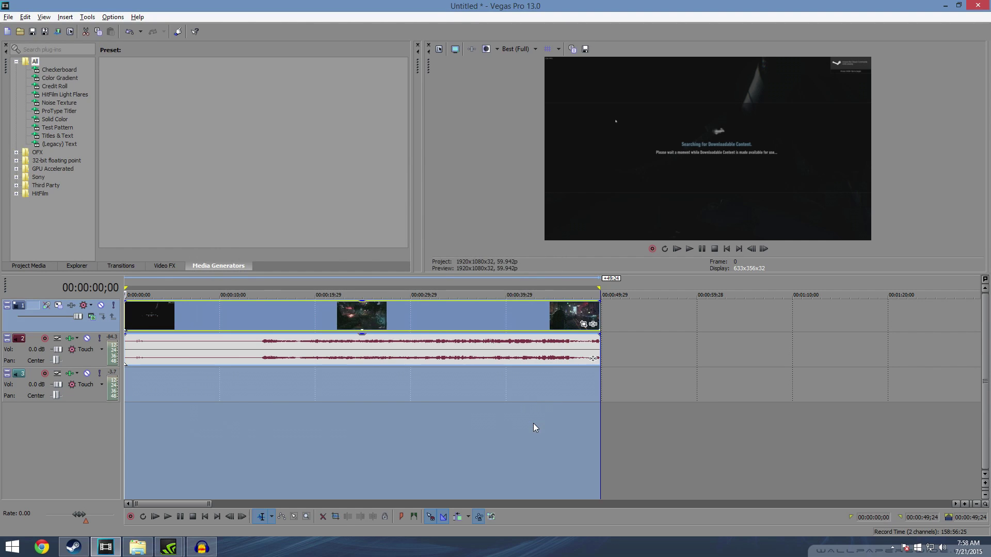